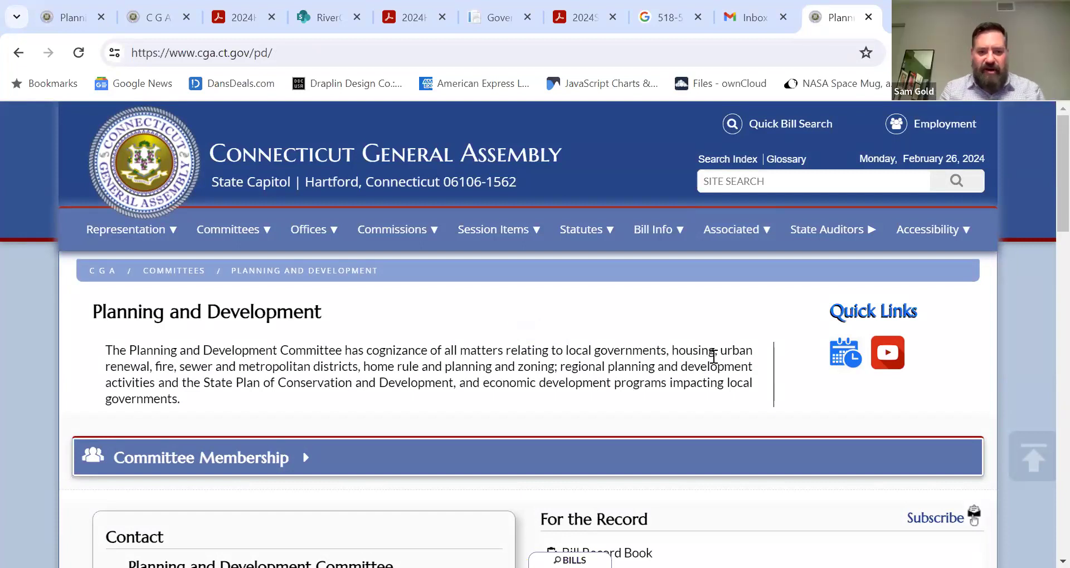
- Open the Planning and Development Committee's Bill Record Book from the For the Record section
{"action": "scroll", "coordinate": [222, 328], "scroll_direction": "down", "scroll_amount": 2}
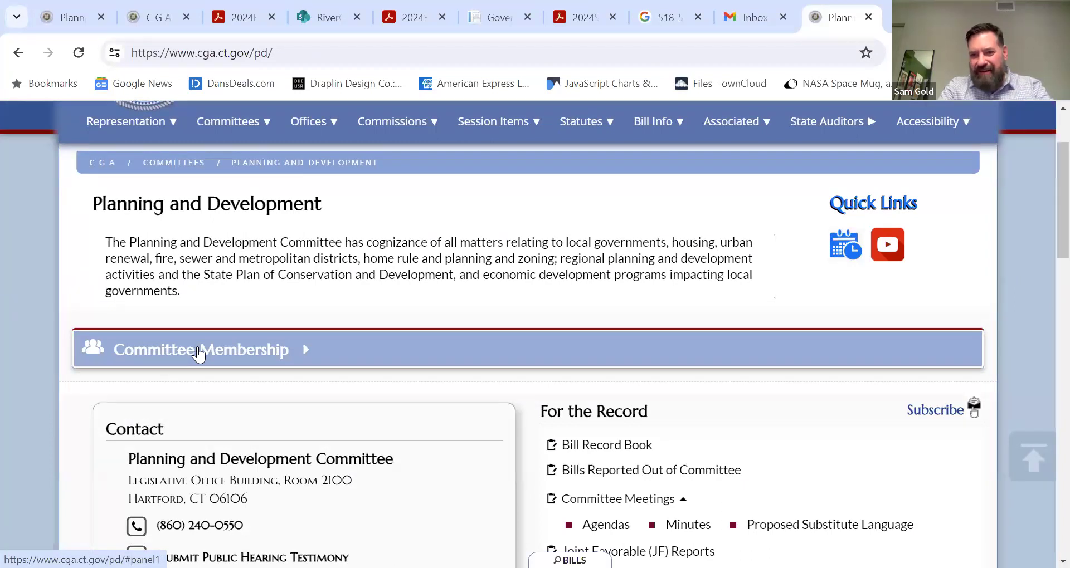
{"action": "scroll", "coordinate": [556, 324], "scroll_direction": "down", "scroll_amount": 3}
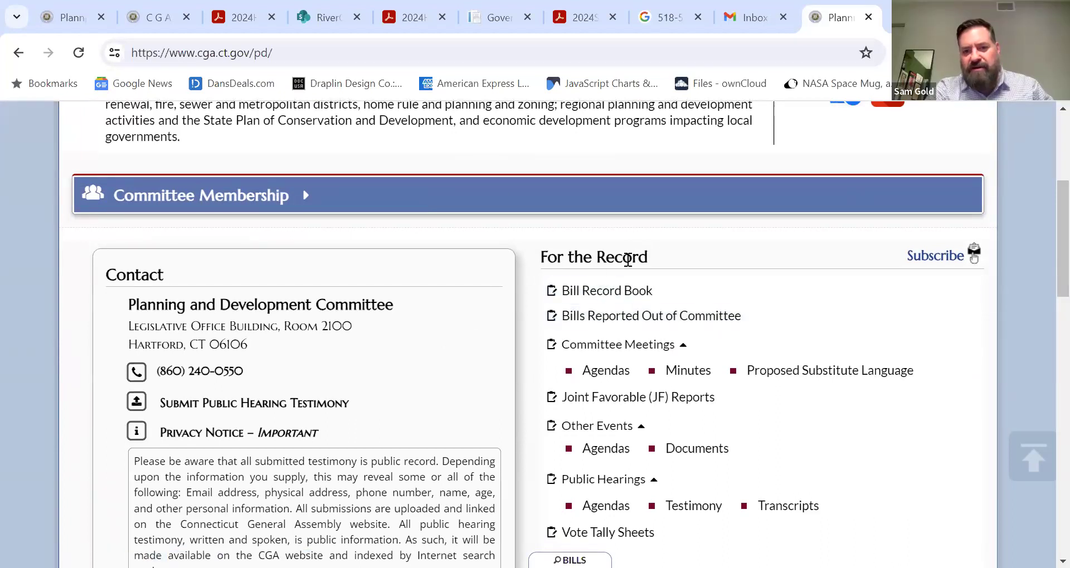
{"action": "left_click", "coordinate": [583, 298]}
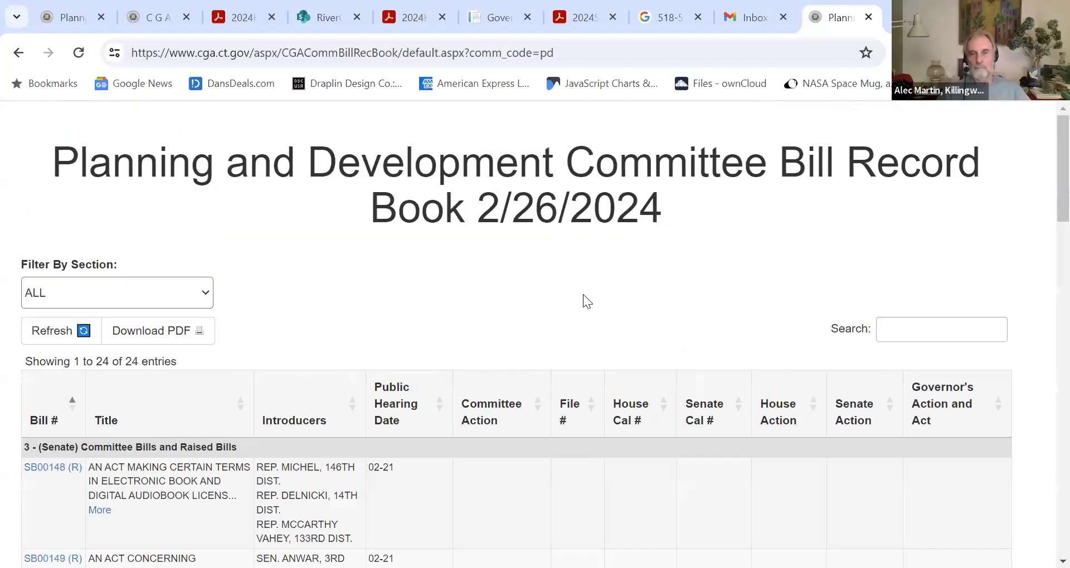
{"action": "scroll", "coordinate": [582, 295], "scroll_direction": "down", "scroll_amount": 4}
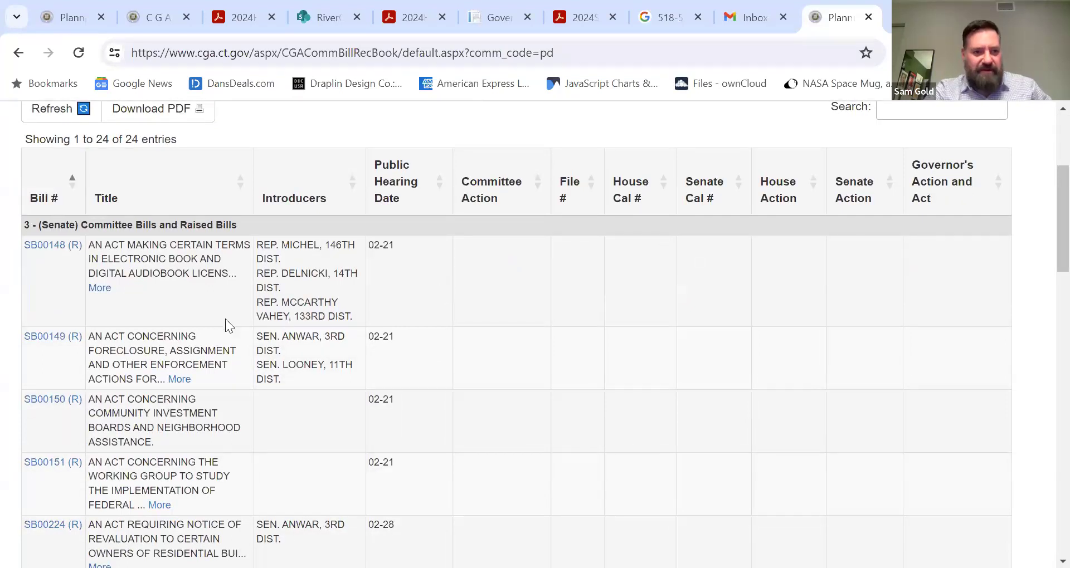
{"action": "scroll", "coordinate": [196, 321], "scroll_direction": "down", "scroll_amount": 1}
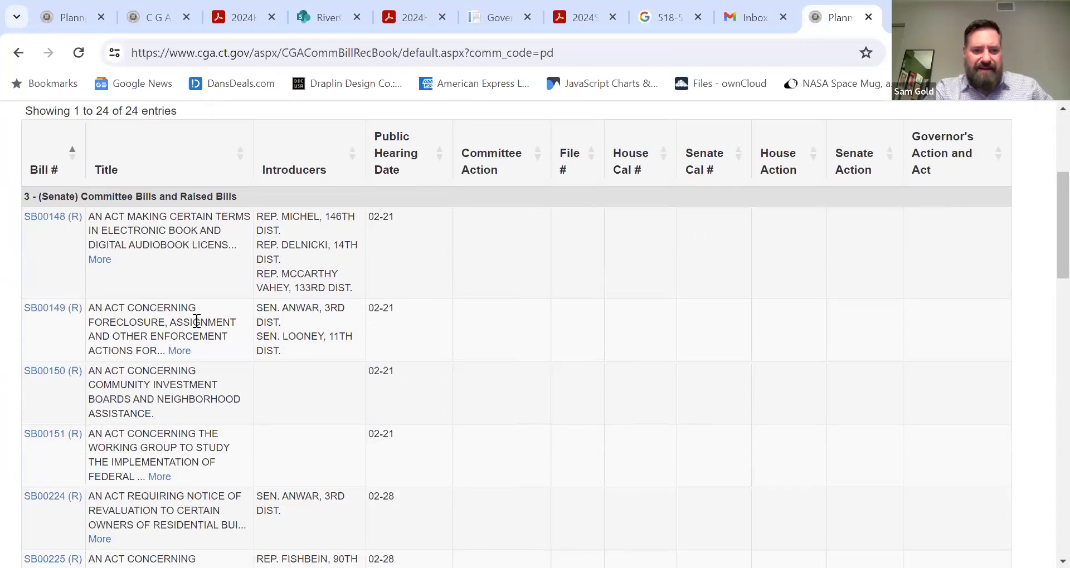
{"action": "scroll", "coordinate": [196, 321], "scroll_direction": "down", "scroll_amount": 3}
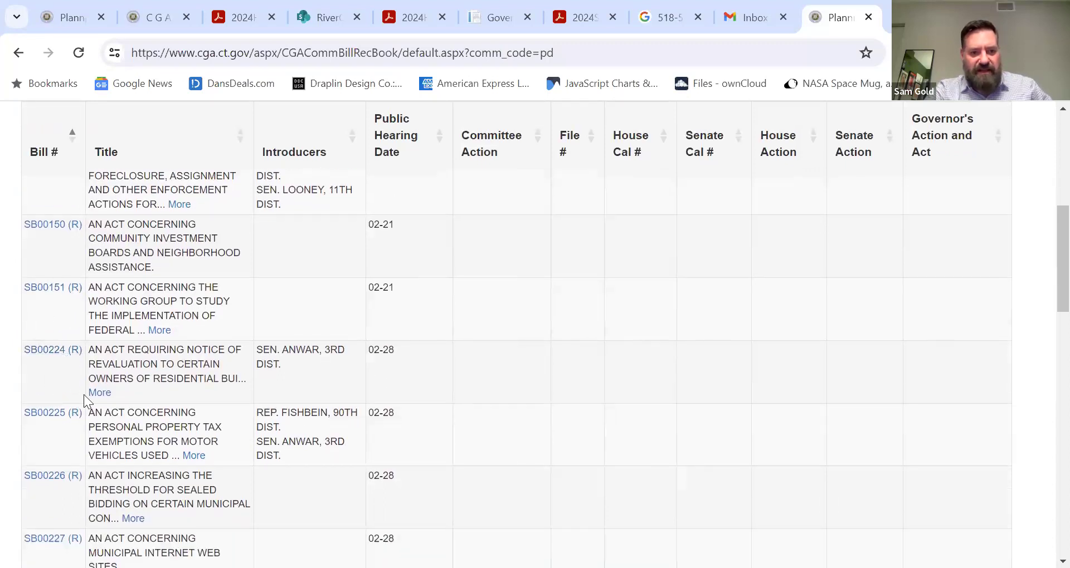
{"action": "scroll", "coordinate": [274, 439], "scroll_direction": "down", "scroll_amount": 1}
{"action": "scroll", "coordinate": [261, 395], "scroll_direction": "up", "scroll_amount": 3}
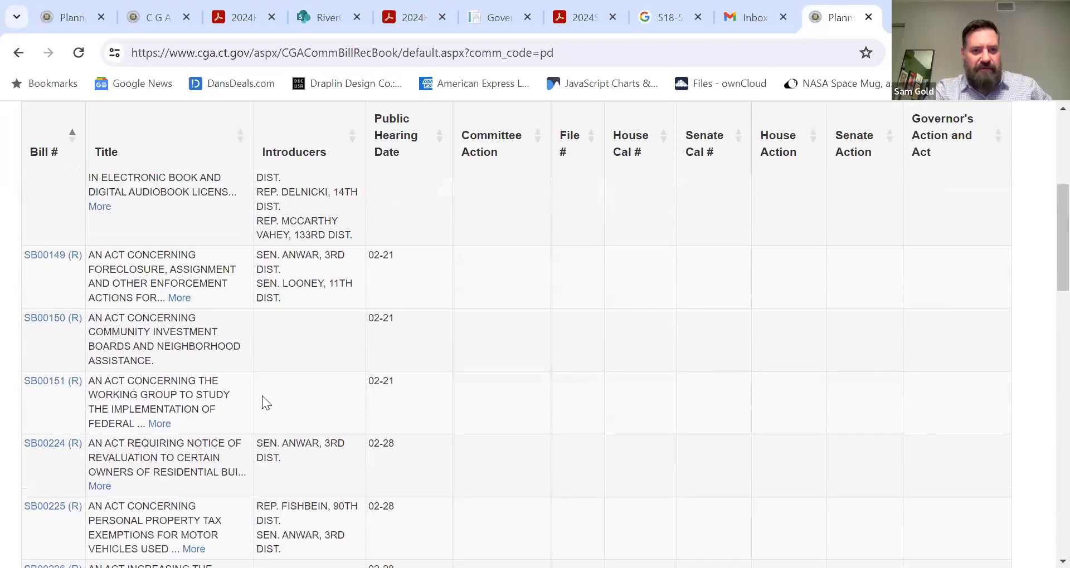
{"action": "scroll", "coordinate": [288, 463], "scroll_direction": "down", "scroll_amount": 2}
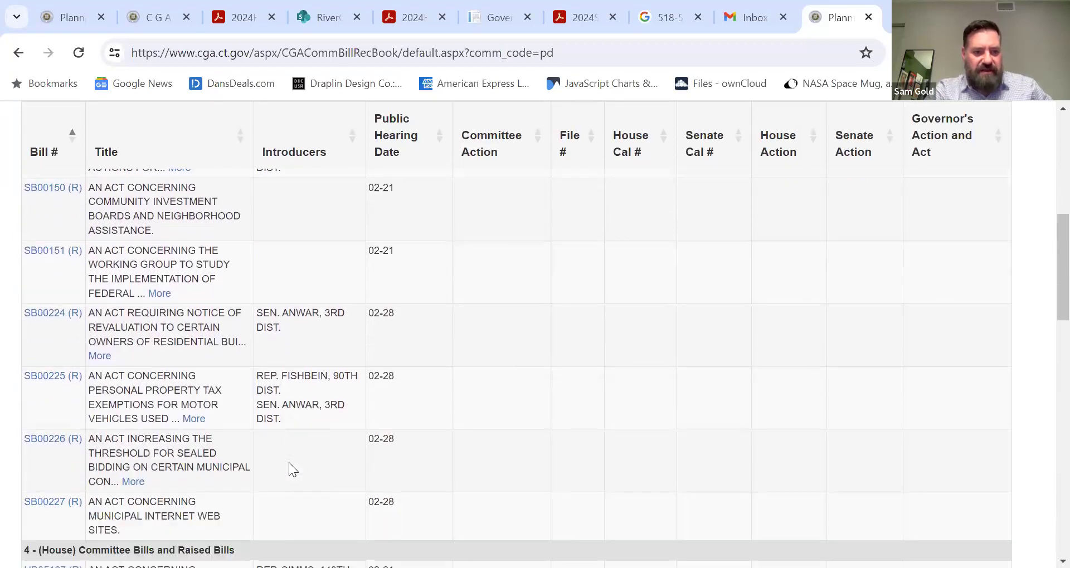
{"action": "scroll", "coordinate": [289, 462], "scroll_direction": "down", "scroll_amount": 2}
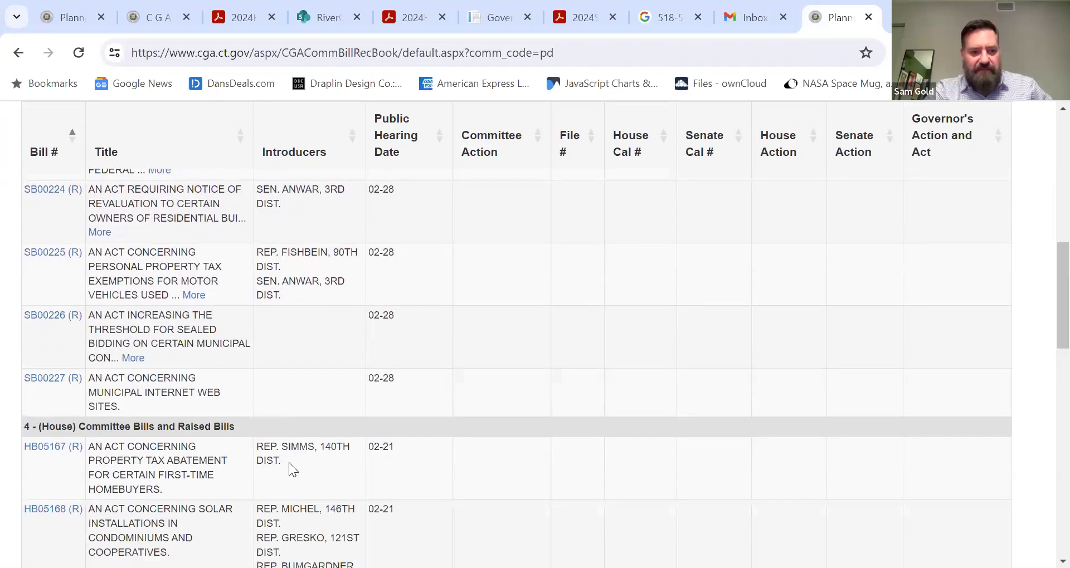
{"action": "scroll", "coordinate": [275, 375], "scroll_direction": "up", "scroll_amount": 1}
{"action": "scroll", "coordinate": [274, 375], "scroll_direction": "down", "scroll_amount": 4}
{"action": "scroll", "coordinate": [276, 375], "scroll_direction": "down", "scroll_amount": 1}
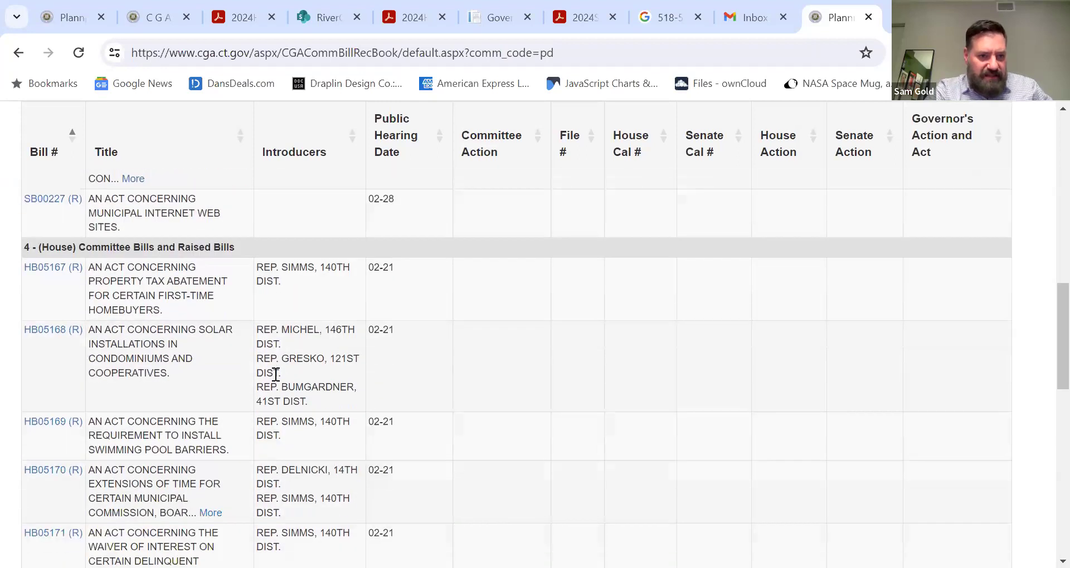
{"action": "scroll", "coordinate": [275, 374], "scroll_direction": "down", "scroll_amount": 3}
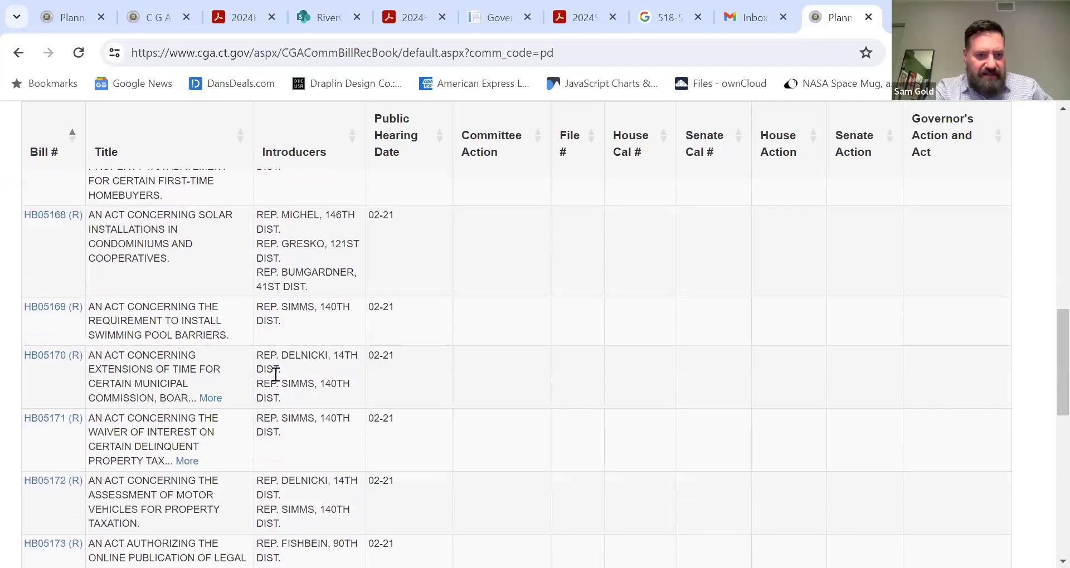
{"action": "scroll", "coordinate": [276, 374], "scroll_direction": "down", "scroll_amount": 1}
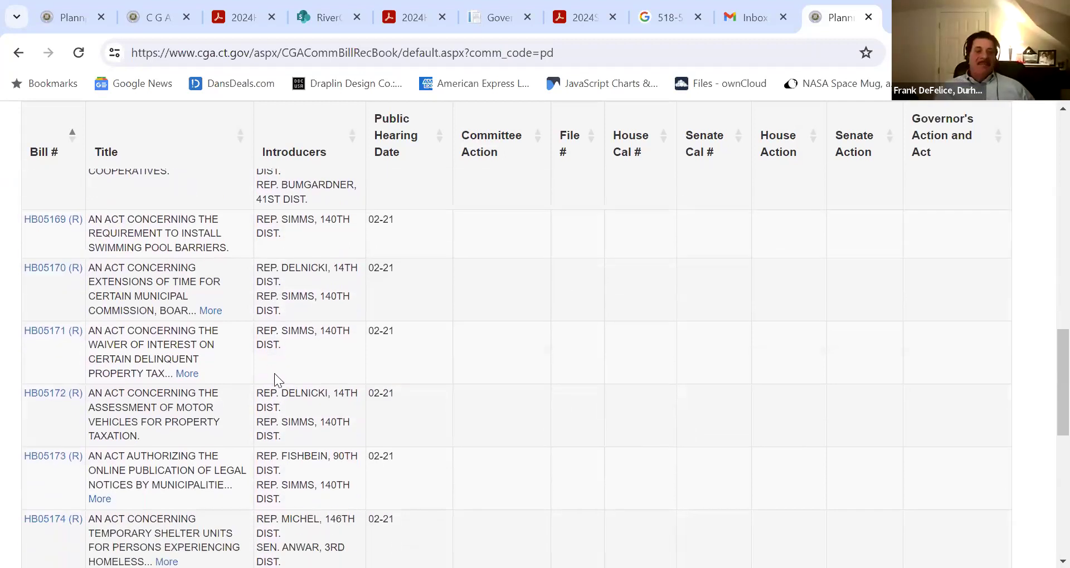
{"action": "scroll", "coordinate": [274, 374], "scroll_direction": "down", "scroll_amount": 3}
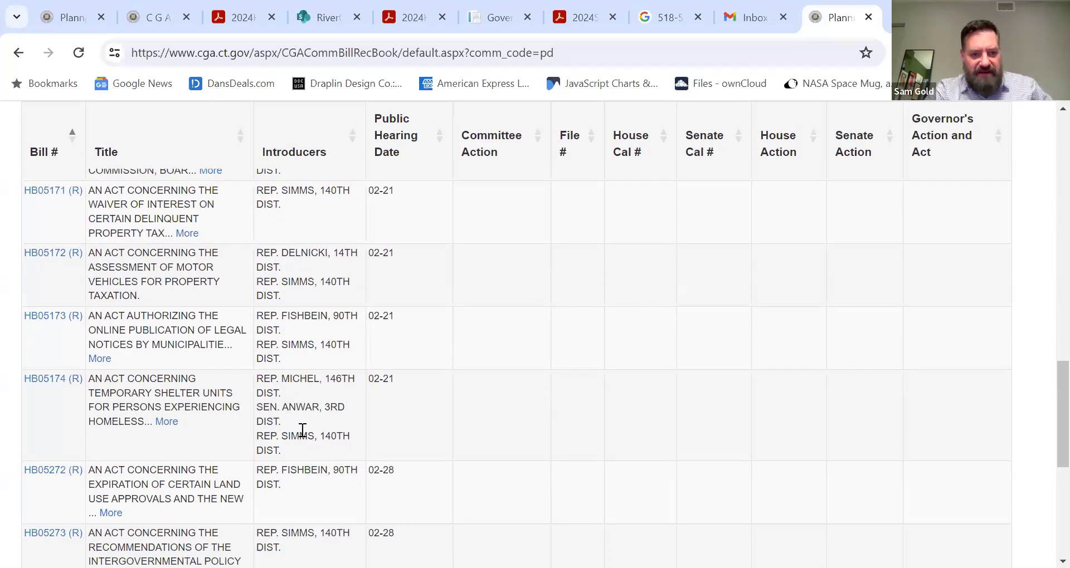
{"action": "scroll", "coordinate": [303, 430], "scroll_direction": "down", "scroll_amount": 1}
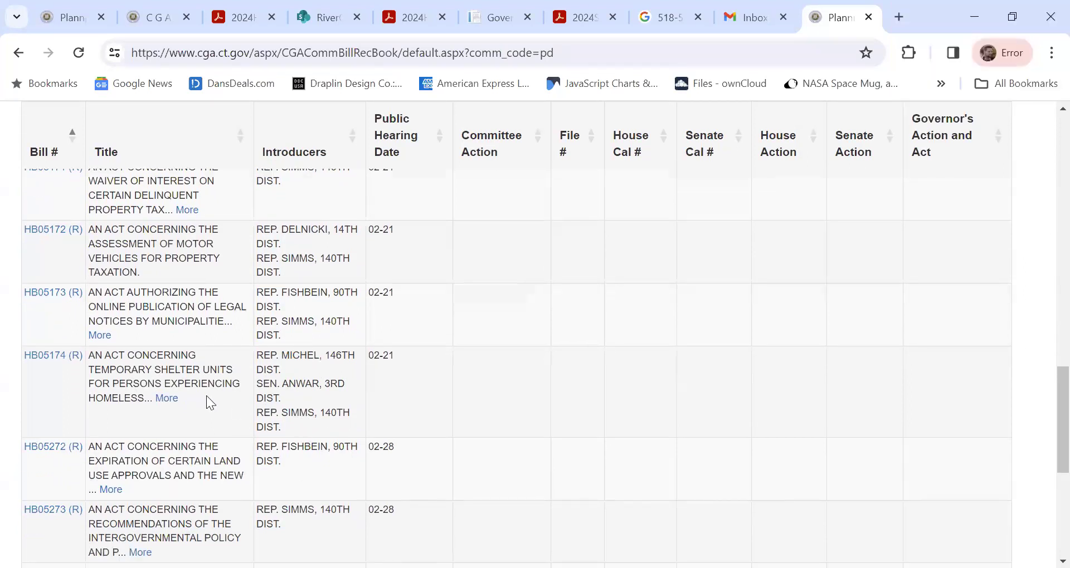
{"action": "scroll", "coordinate": [207, 397], "scroll_direction": "down", "scroll_amount": 5}
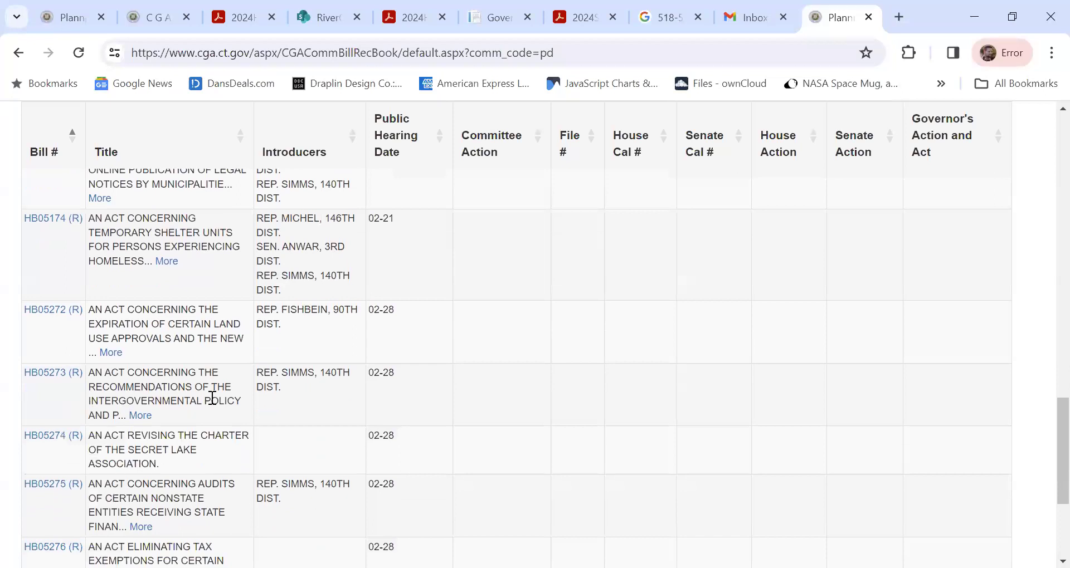
{"action": "scroll", "coordinate": [212, 398], "scroll_direction": "down", "scroll_amount": 8}
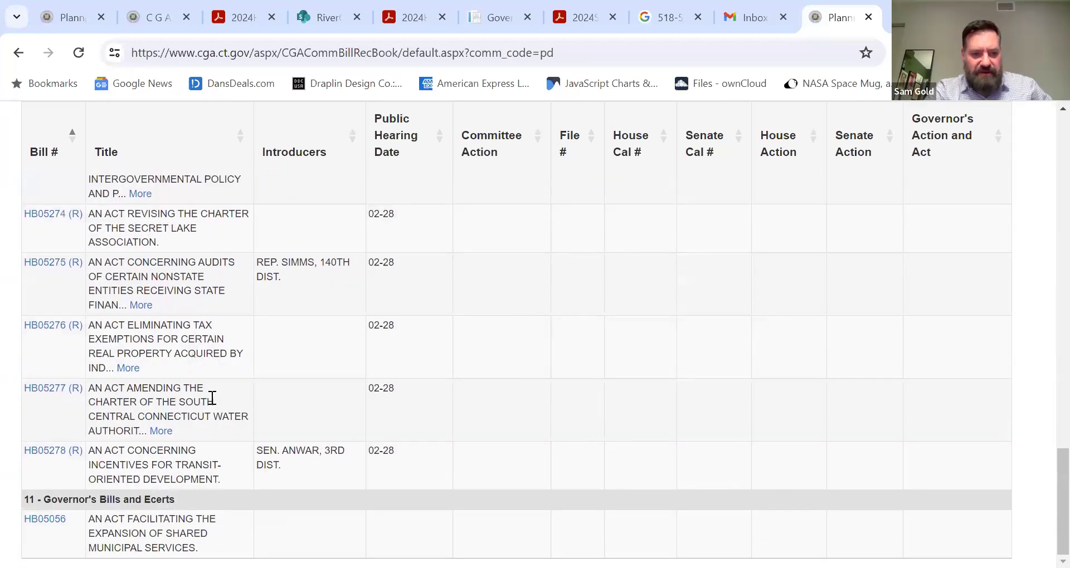
- Open the public hearing testimony form from the committee page and enter the testifier's first name
{"action": "left_click", "coordinate": [18, 52]}
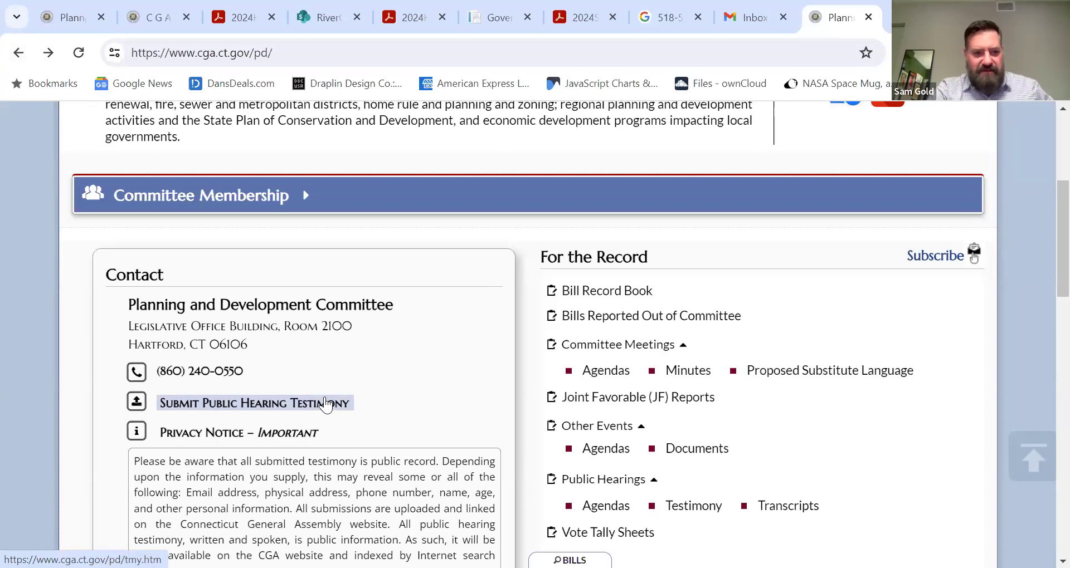
{"action": "left_click", "coordinate": [326, 403]}
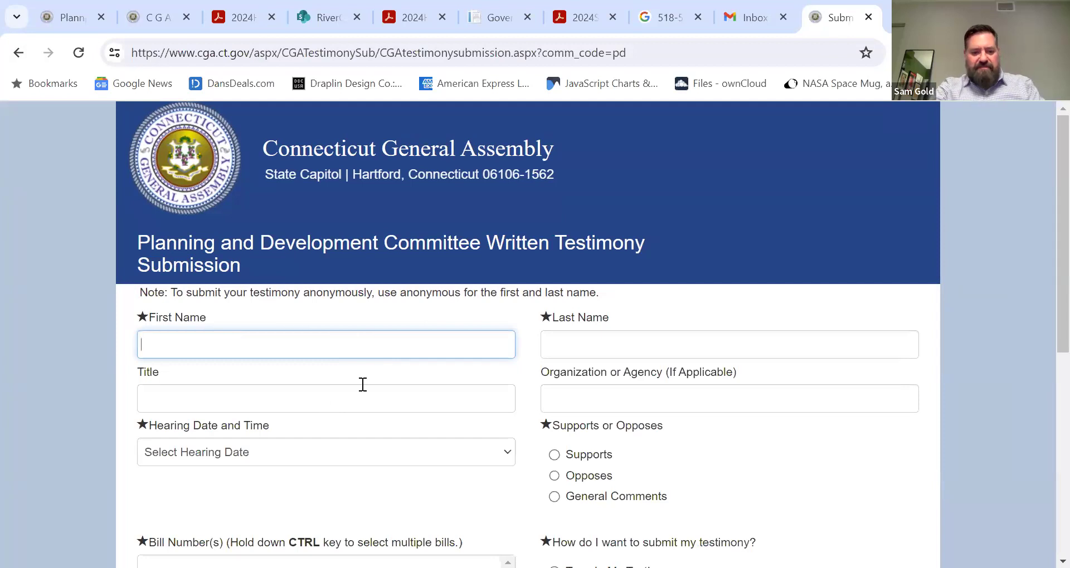
{"action": "type", "text": "SAmue"}
{"action": "key", "text": "BackSpace"}
{"action": "key", "text": "BackSpace"}
{"action": "key", "text": "BackSpace"}
{"action": "key", "text": "BackSpace"}
{"action": "type", "text": "amue"}
{"action": "key", "text": "BackSpace"}
{"action": "key", "text": "BackSpace"}
{"action": "key", "text": "Tab"}
- Enter the testifier's last name, title 'Executive Director' and organization 'RiverCOG'
{"action": "key", "text": "Tab"}
{"action": "type", "text": "Executive Director"}
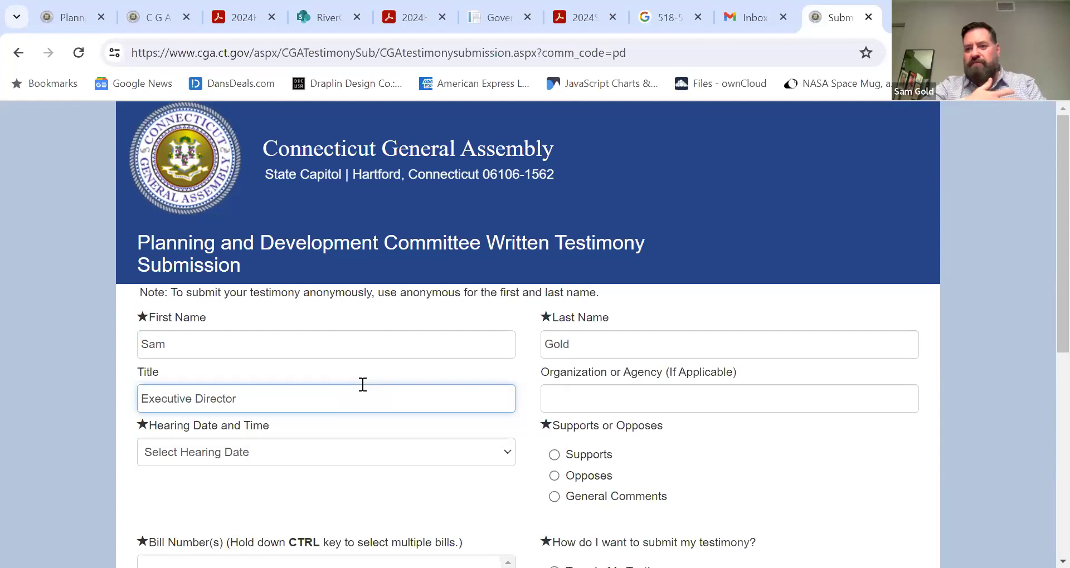
{"action": "key", "text": "Tab"}
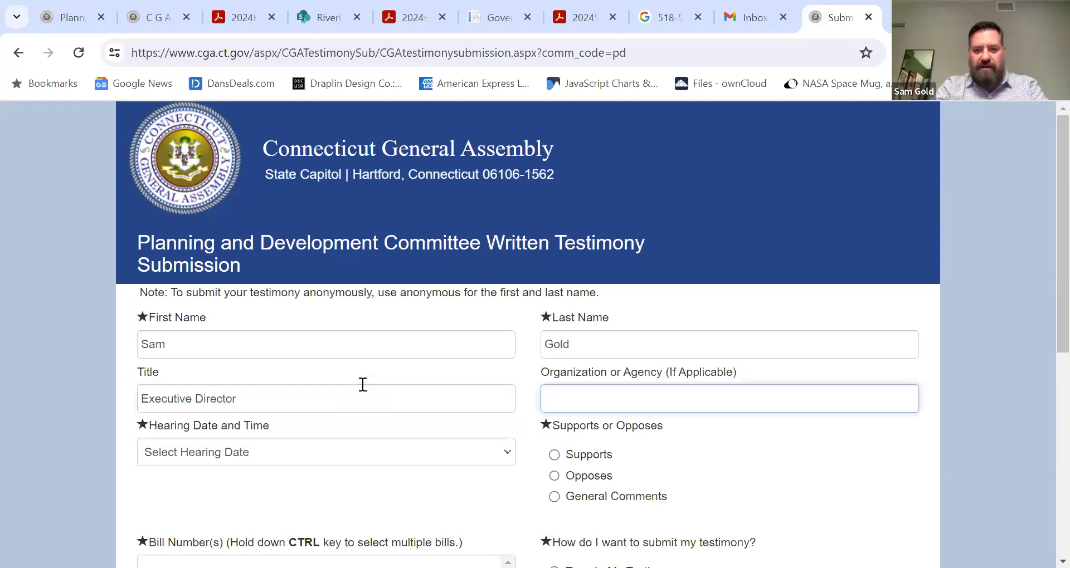
{"action": "type", "text": "RiverCOG"}
{"action": "key", "text": "Tab"}
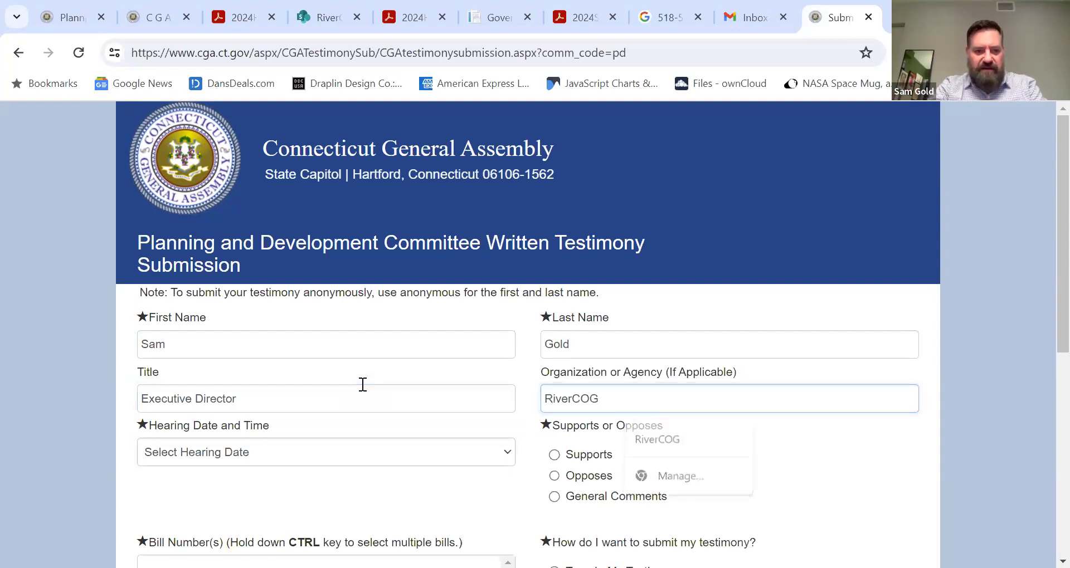
- Choose the 2/28/2024 10:00:00 AM hearing date
{"action": "left_click", "coordinate": [503, 452]}
{"action": "scroll", "coordinate": [503, 448], "scroll_direction": "down", "scroll_amount": 2}
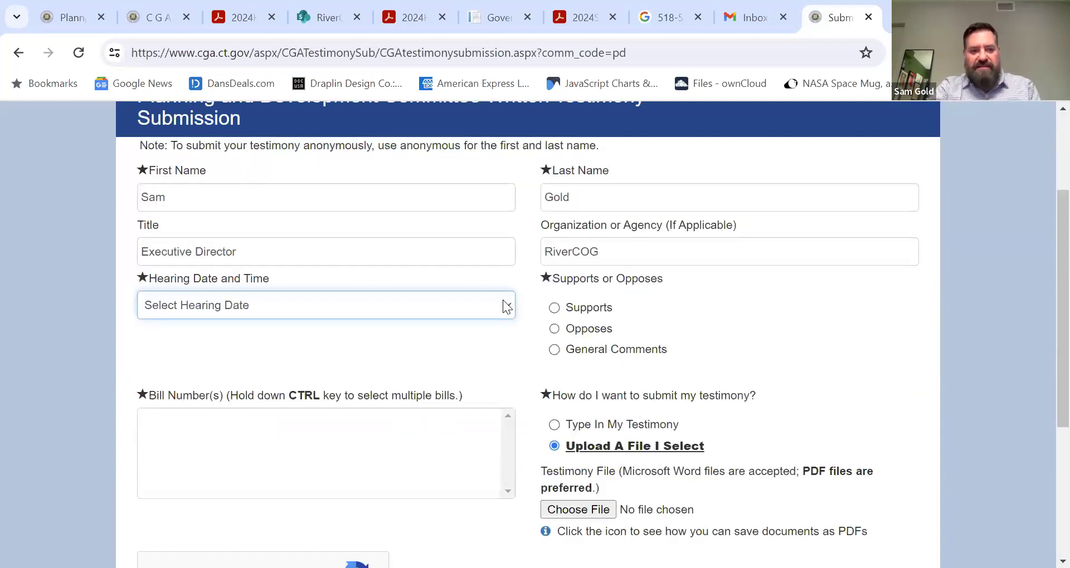
{"action": "left_click", "coordinate": [505, 306]}
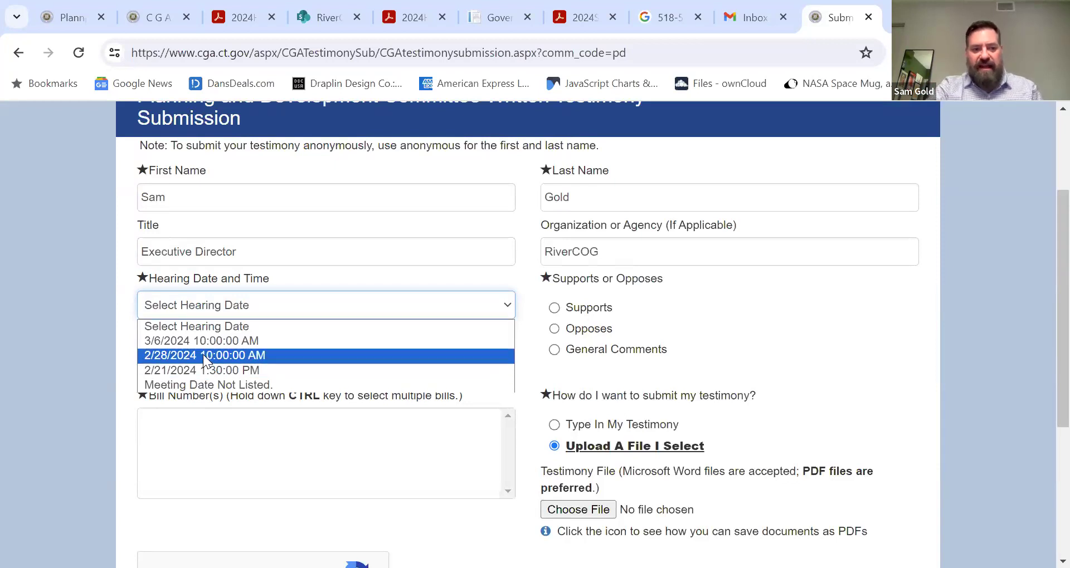
{"action": "left_click", "coordinate": [202, 357]}
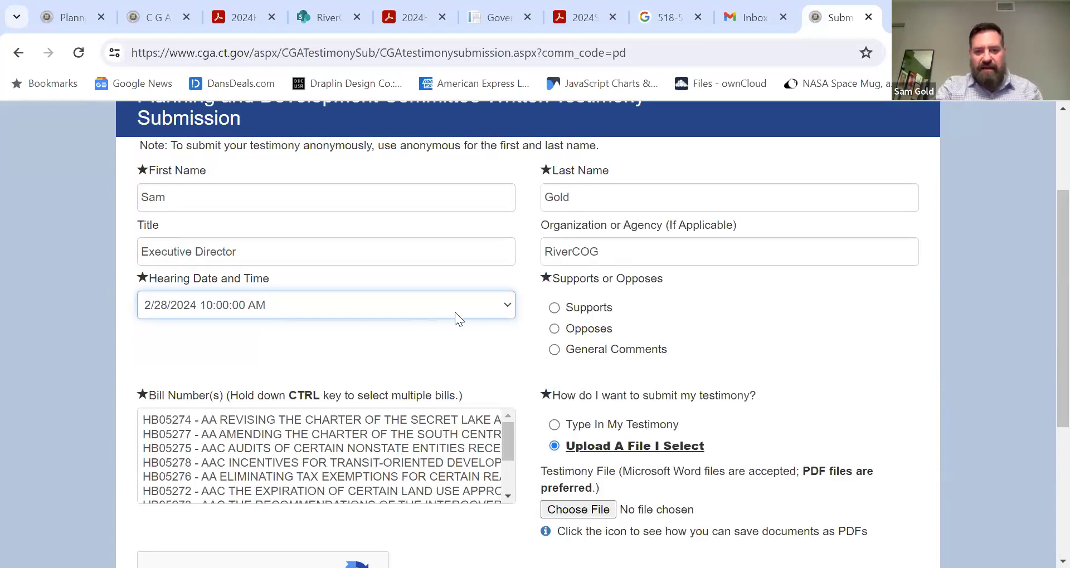
- Select bill SB00227, mark the testimony as Supports, and choose Type In My Testimony
{"action": "scroll", "coordinate": [455, 316], "scroll_direction": "down", "scroll_amount": 2}
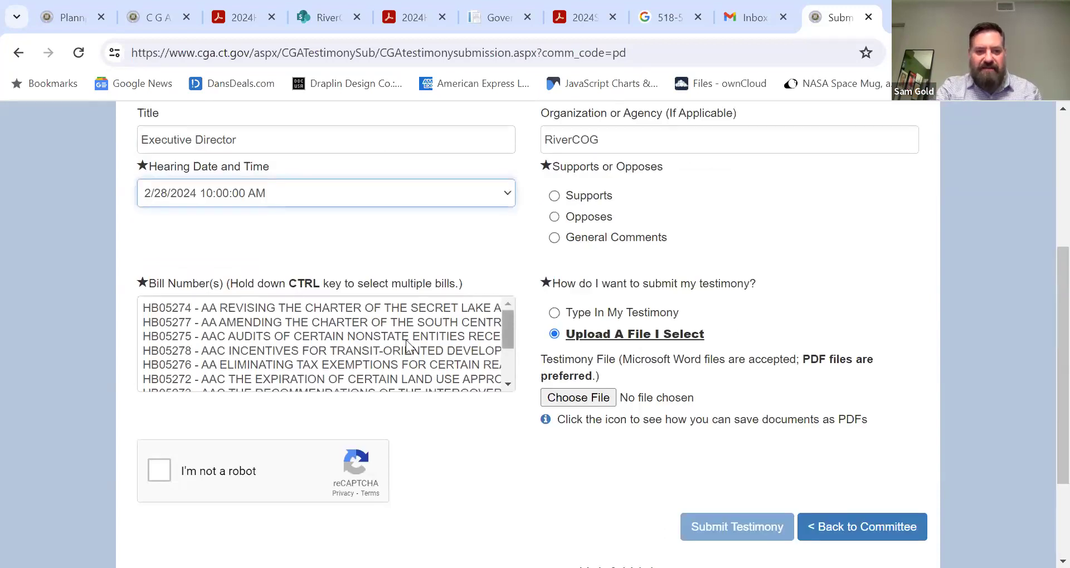
{"action": "scroll", "coordinate": [330, 348], "scroll_direction": "down", "scroll_amount": 3}
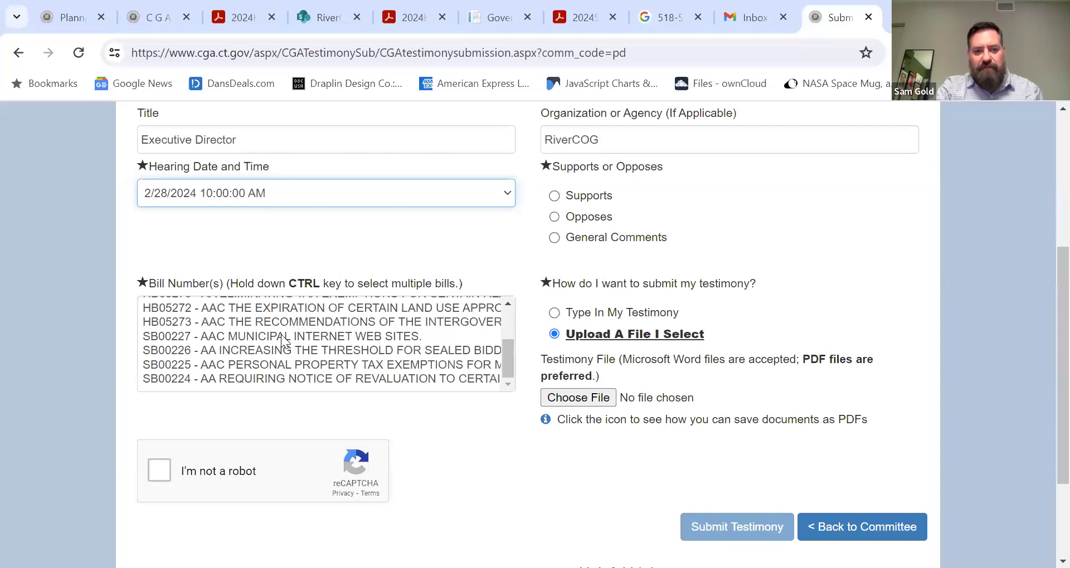
{"action": "left_click", "coordinate": [280, 335]}
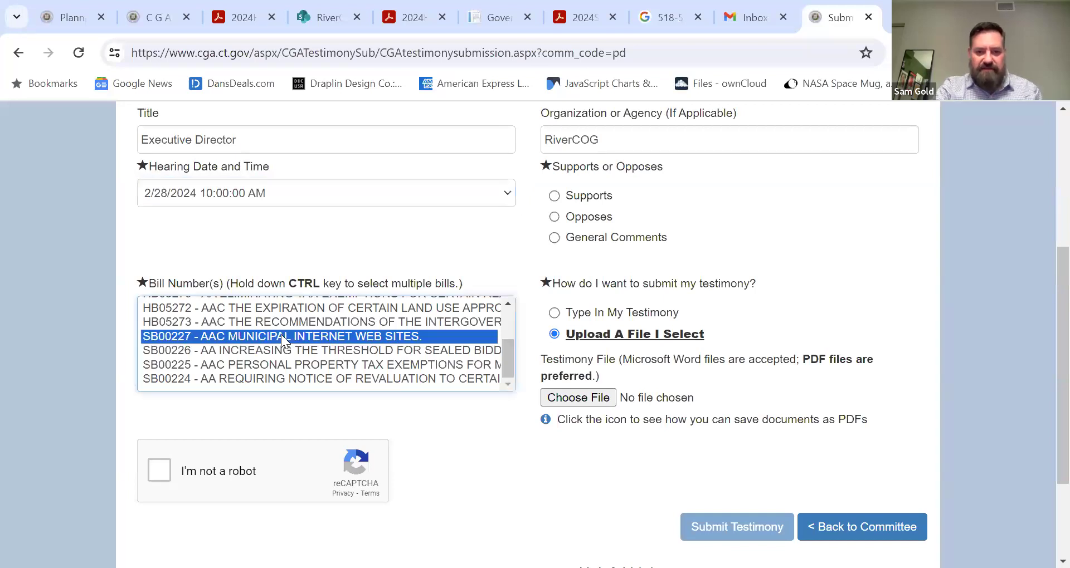
{"action": "scroll", "coordinate": [719, 228], "scroll_direction": "up", "scroll_amount": 2}
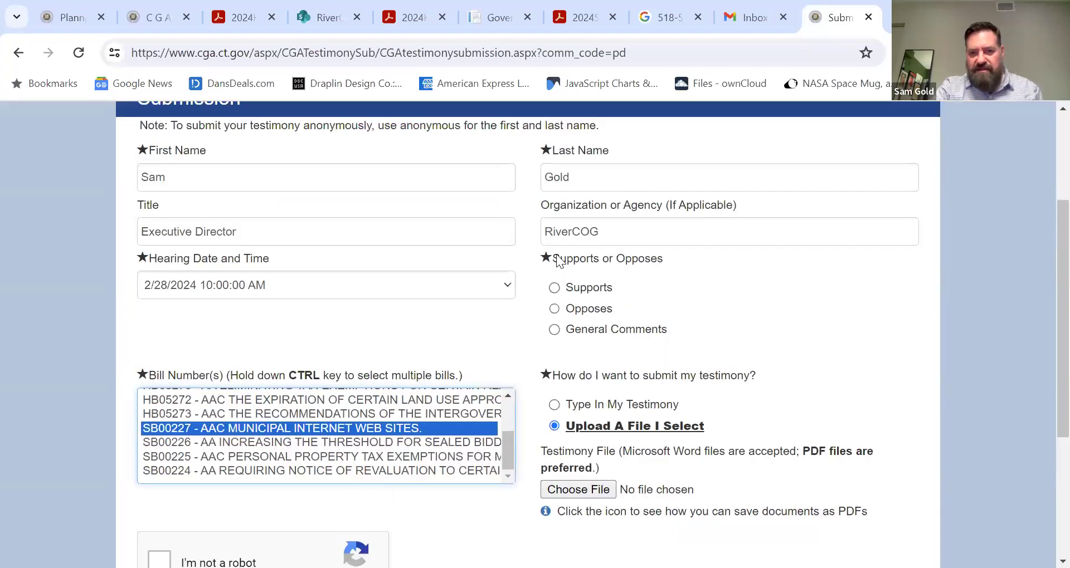
{"action": "left_click", "coordinate": [555, 287]}
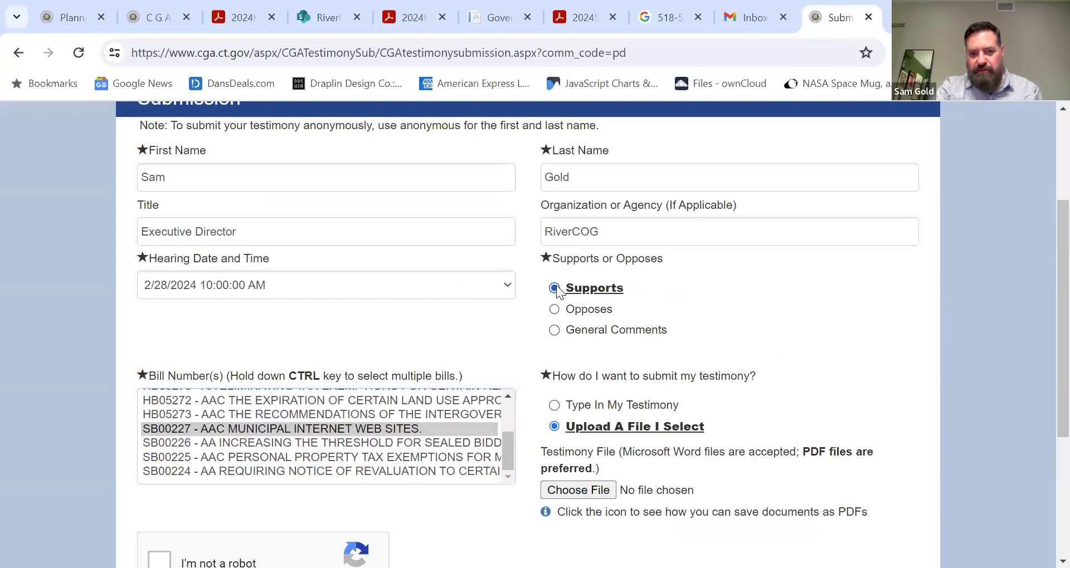
{"action": "scroll", "coordinate": [722, 299], "scroll_direction": "down", "scroll_amount": 2}
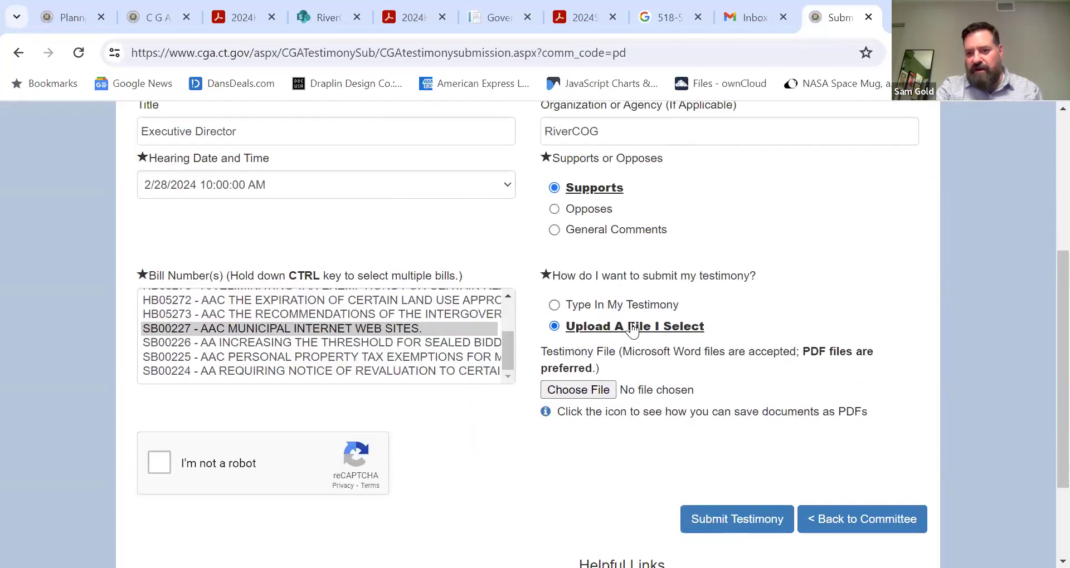
{"action": "left_click", "coordinate": [555, 306]}
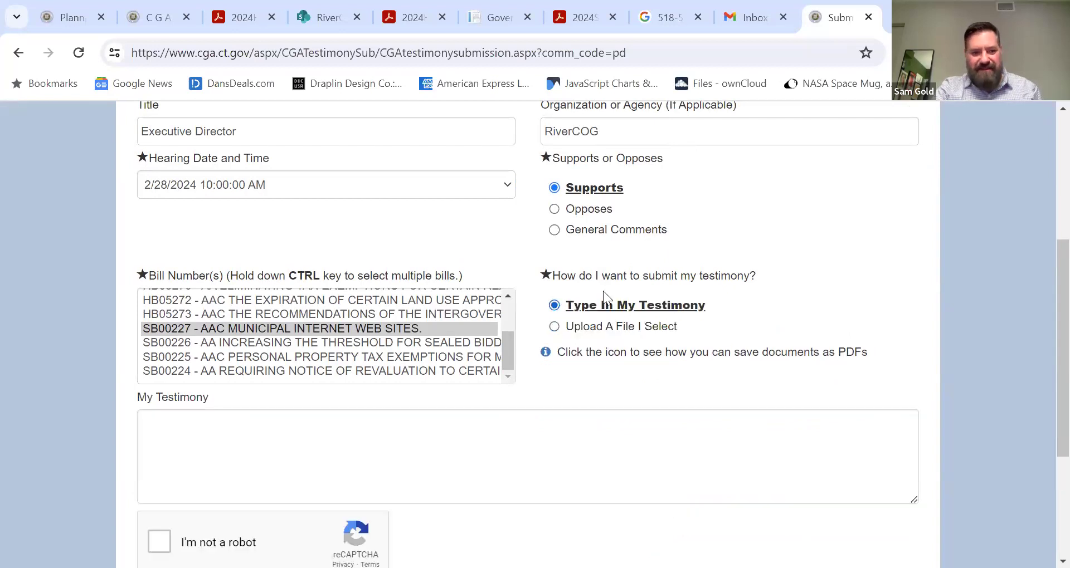
{"action": "scroll", "coordinate": [641, 279], "scroll_direction": "down", "scroll_amount": 1}
- Type the testimony 'I think posting to town websites is great!'
{"action": "left_click", "coordinate": [200, 372]}
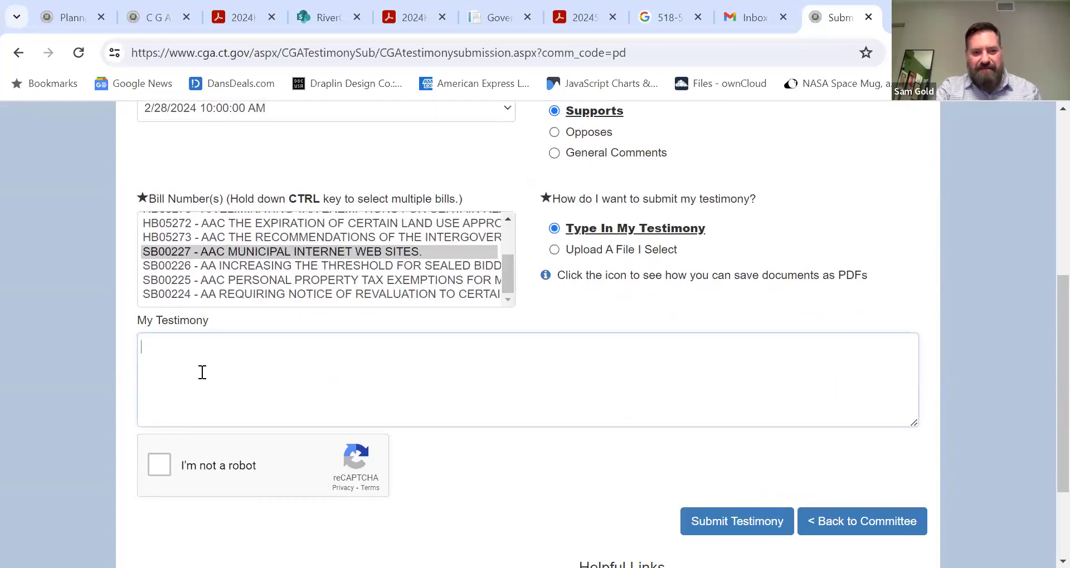
{"action": "type", "text": "I think posting to town websits"}
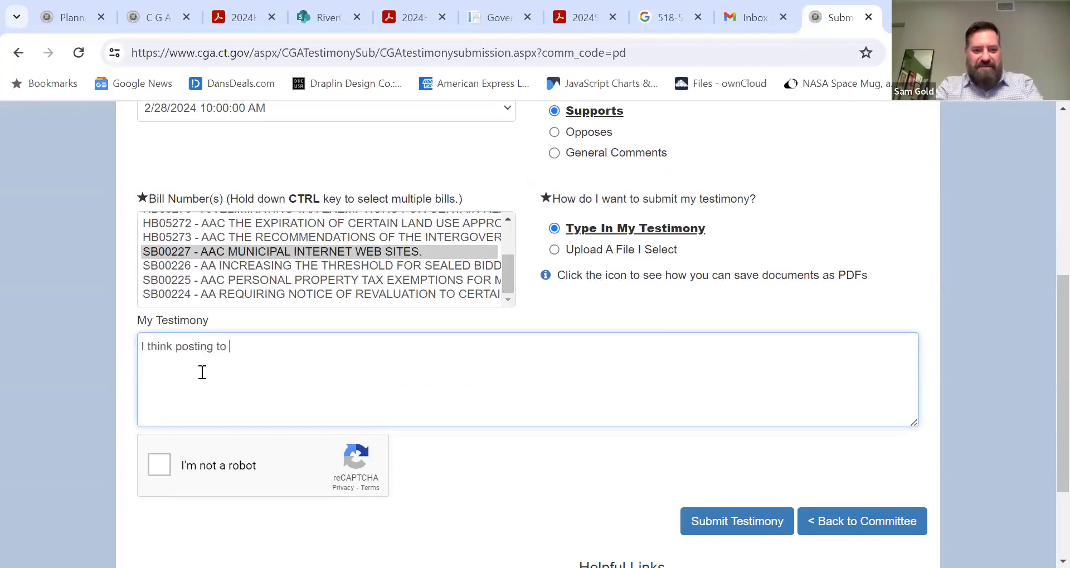
{"action": "key", "text": "BackSpace"}
{"action": "key", "text": "BackSpace"}
{"action": "type", "text": "es is greta"}
{"action": "key", "text": "BackSpace"}
{"action": "key", "text": "BackSpace"}
{"action": "key", "text": "BackSpace"}
{"action": "type", "text": "eat!"}
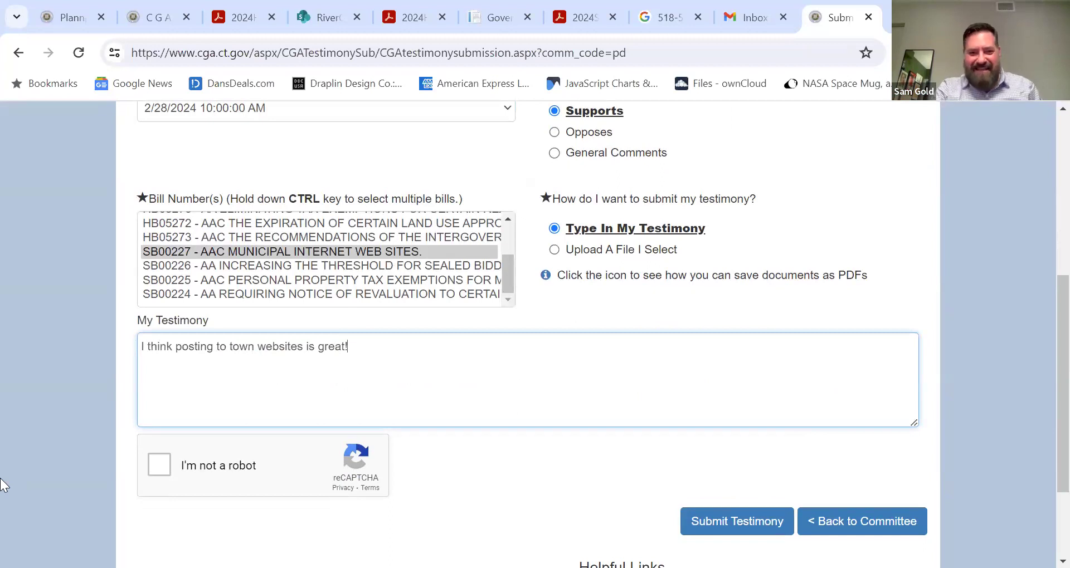
{"action": "scroll", "coordinate": [712, 320], "scroll_direction": "down", "scroll_amount": 2}
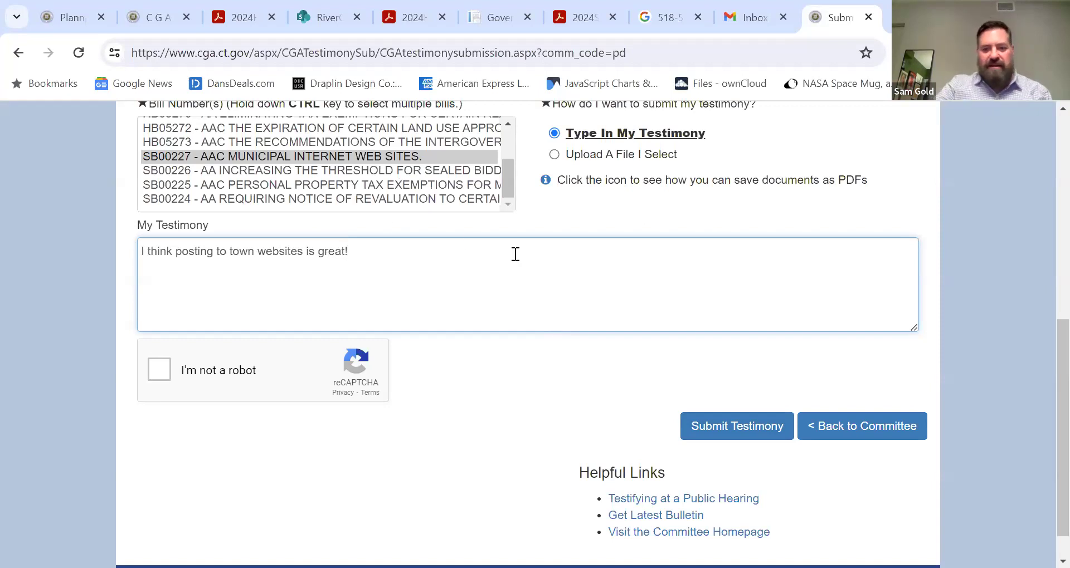
{"action": "scroll", "coordinate": [556, 267], "scroll_direction": "up", "scroll_amount": 5}
{"action": "scroll", "coordinate": [554, 265], "scroll_direction": "down", "scroll_amount": 4}
{"action": "scroll", "coordinate": [554, 265], "scroll_direction": "down", "scroll_amount": 1}
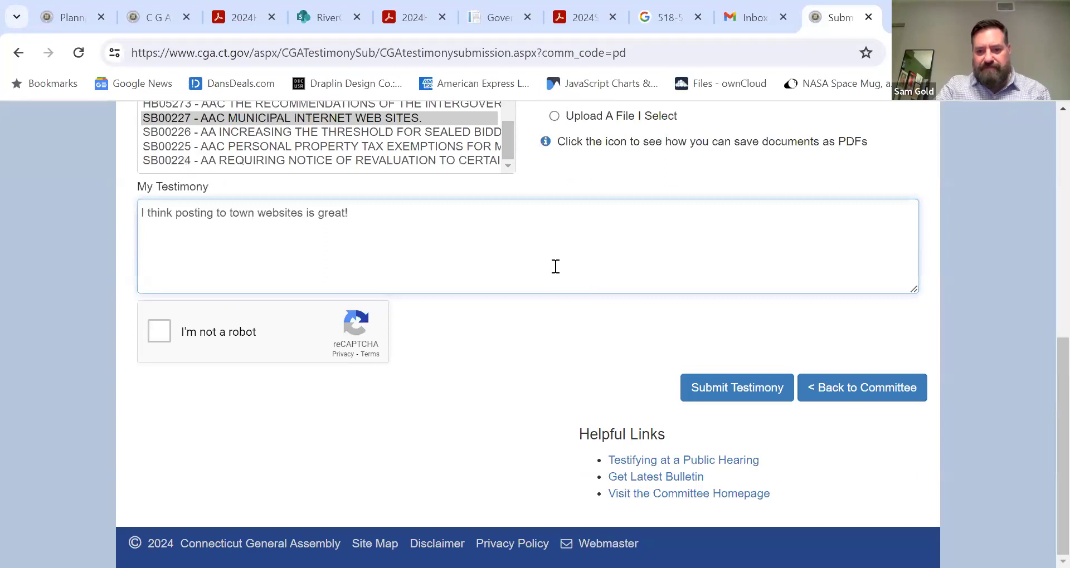
- Open the Testifying at a Public Hearing guide and read through it before returning to the top
{"action": "left_click", "coordinate": [727, 458]}
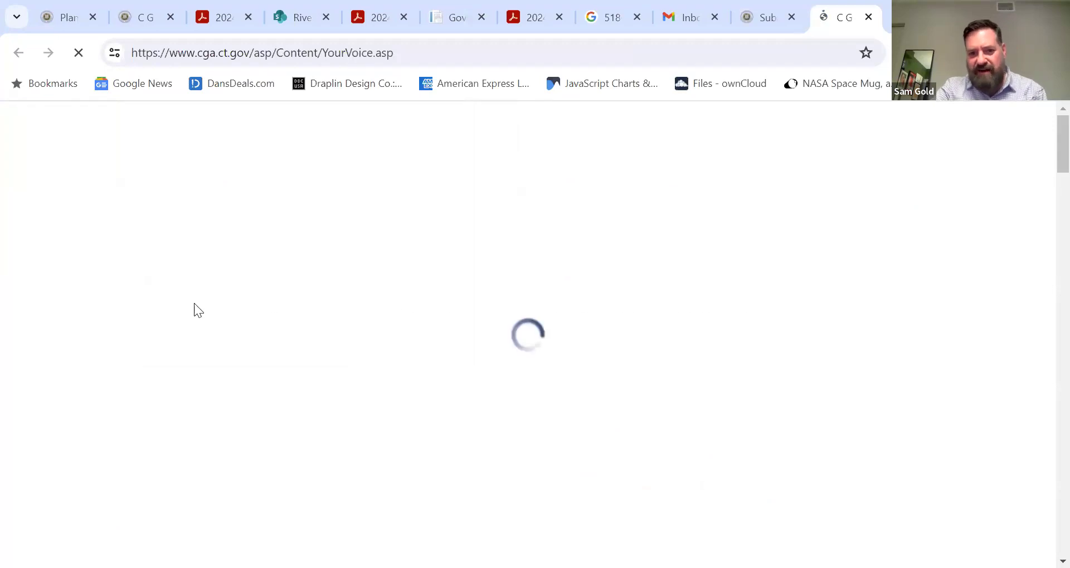
{"action": "scroll", "coordinate": [469, 332], "scroll_direction": "down", "scroll_amount": 9}
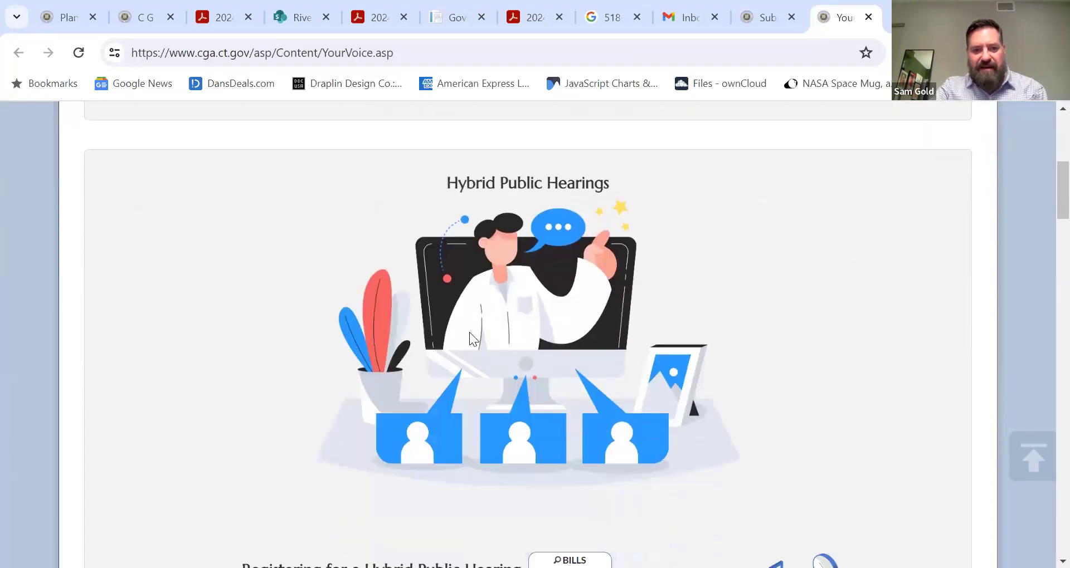
{"action": "scroll", "coordinate": [470, 332], "scroll_direction": "down", "scroll_amount": 3}
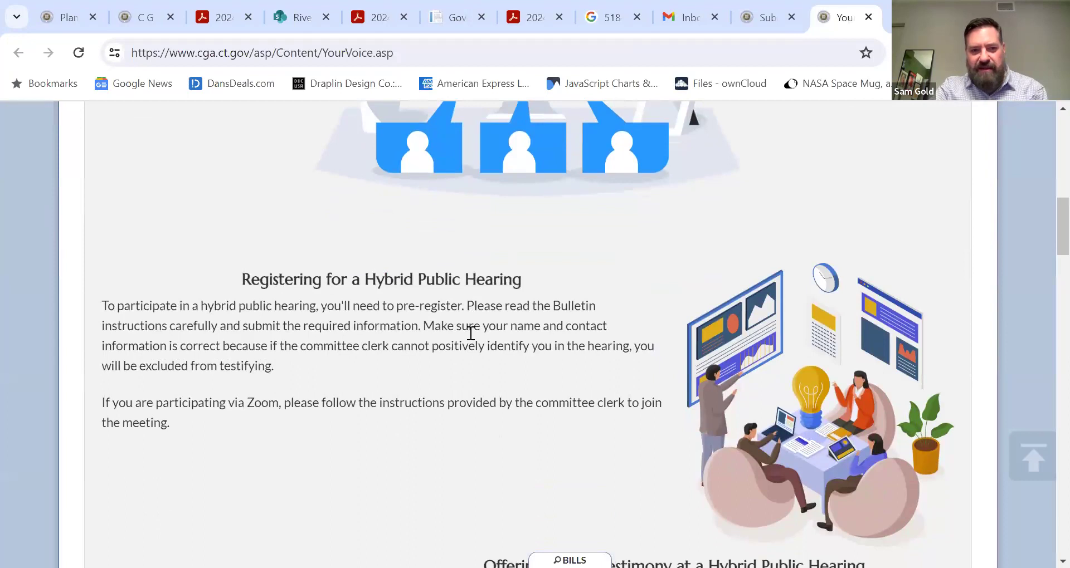
{"action": "scroll", "coordinate": [469, 332], "scroll_direction": "down", "scroll_amount": 1}
{"action": "scroll", "coordinate": [470, 332], "scroll_direction": "down", "scroll_amount": 1}
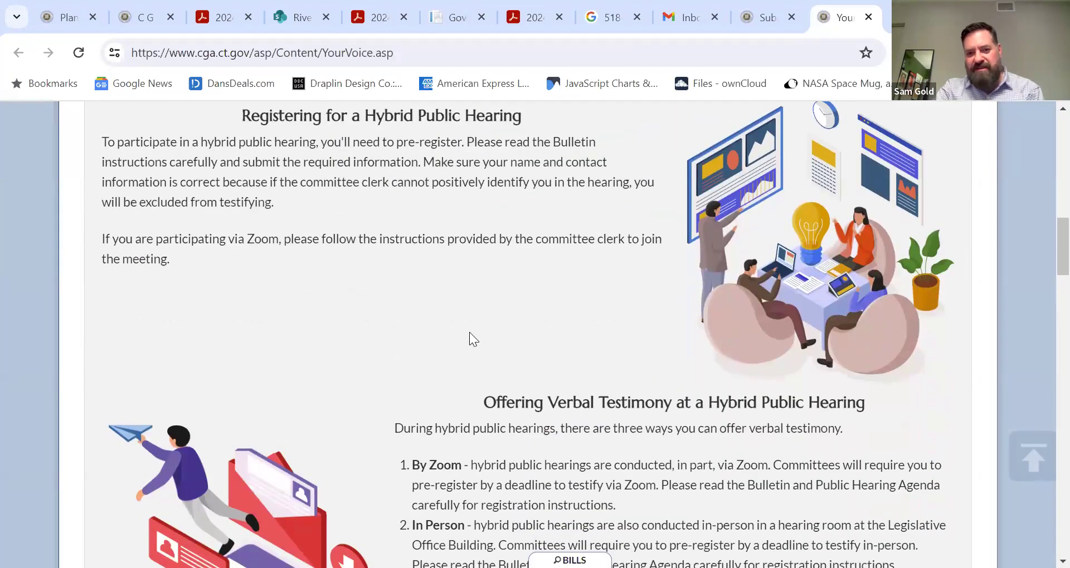
{"action": "scroll", "coordinate": [469, 332], "scroll_direction": "down", "scroll_amount": 2}
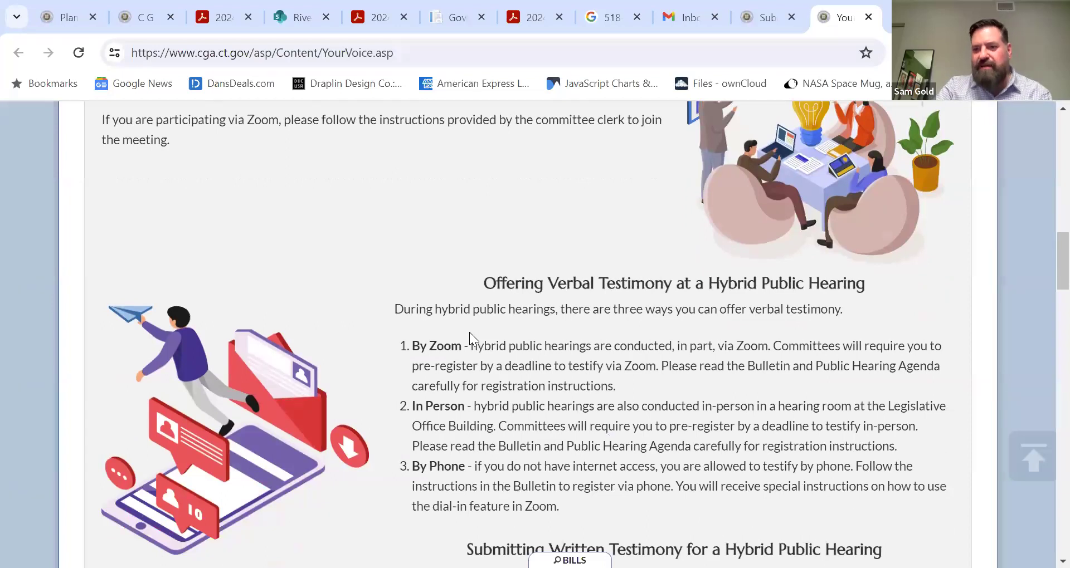
{"action": "scroll", "coordinate": [469, 332], "scroll_direction": "down", "scroll_amount": 1}
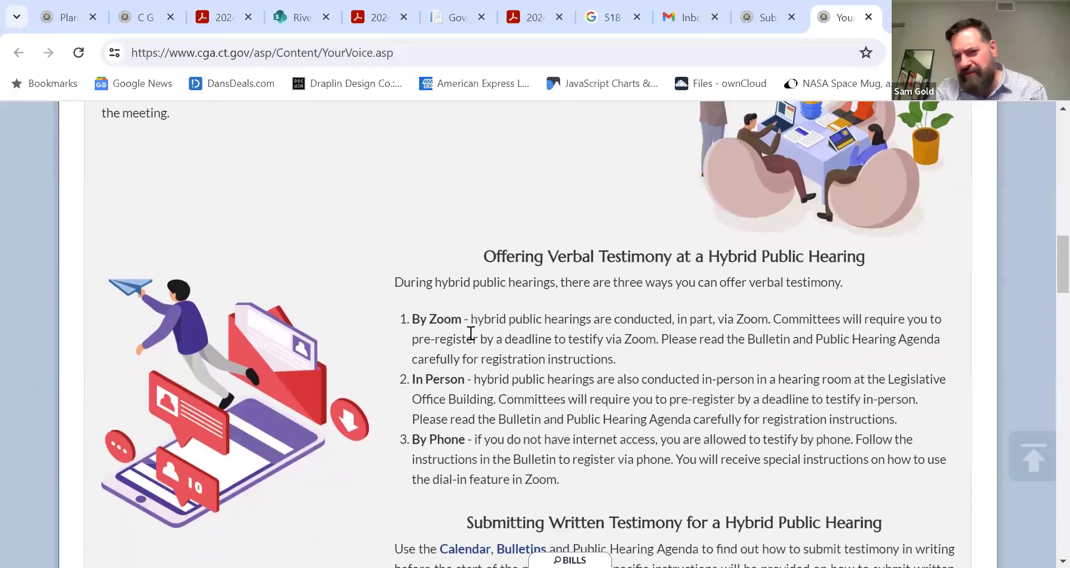
{"action": "scroll", "coordinate": [470, 333], "scroll_direction": "down", "scroll_amount": 1}
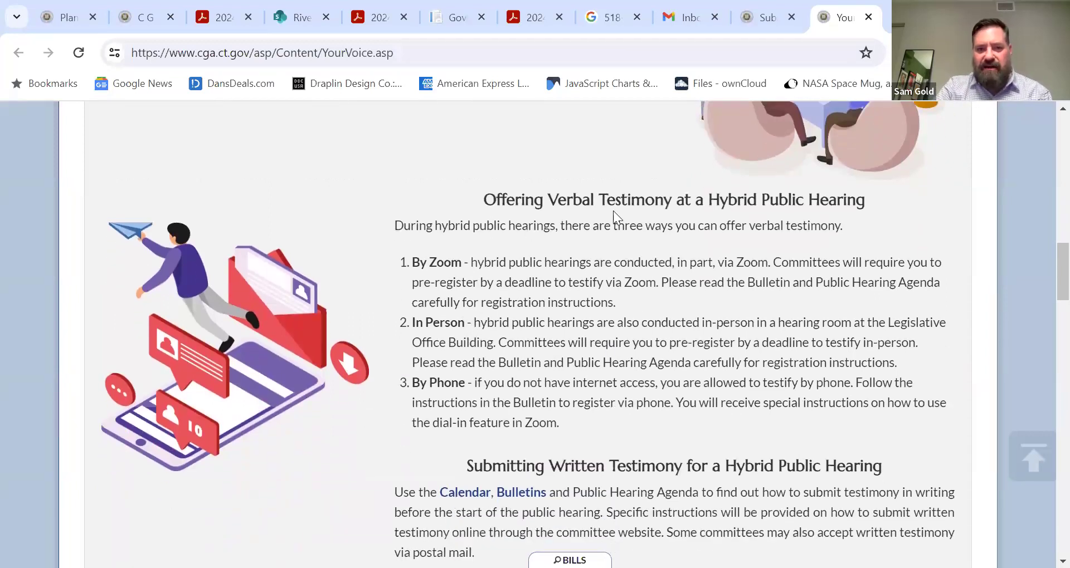
{"action": "scroll", "coordinate": [669, 322], "scroll_direction": "down", "scroll_amount": 1}
{"action": "scroll", "coordinate": [668, 322], "scroll_direction": "up", "scroll_amount": 2}
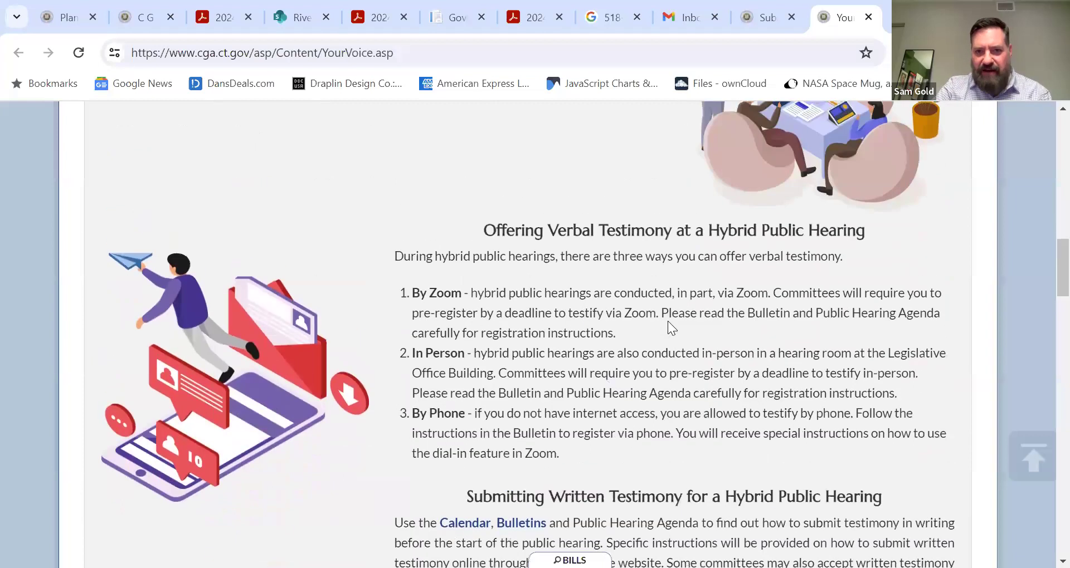
{"action": "scroll", "coordinate": [667, 320], "scroll_direction": "down", "scroll_amount": 8}
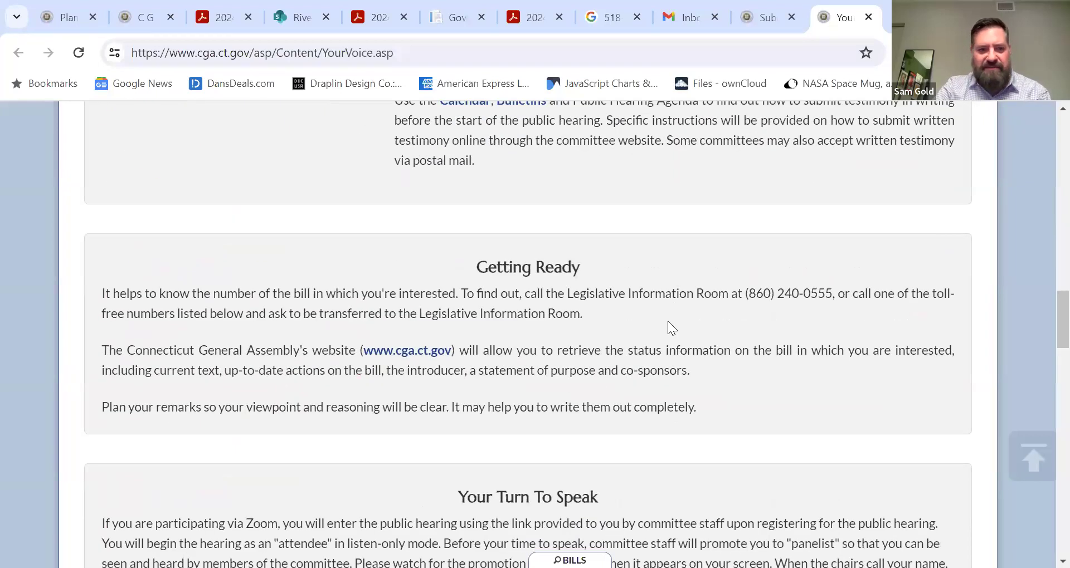
{"action": "scroll", "coordinate": [668, 321], "scroll_direction": "down", "scroll_amount": 1}
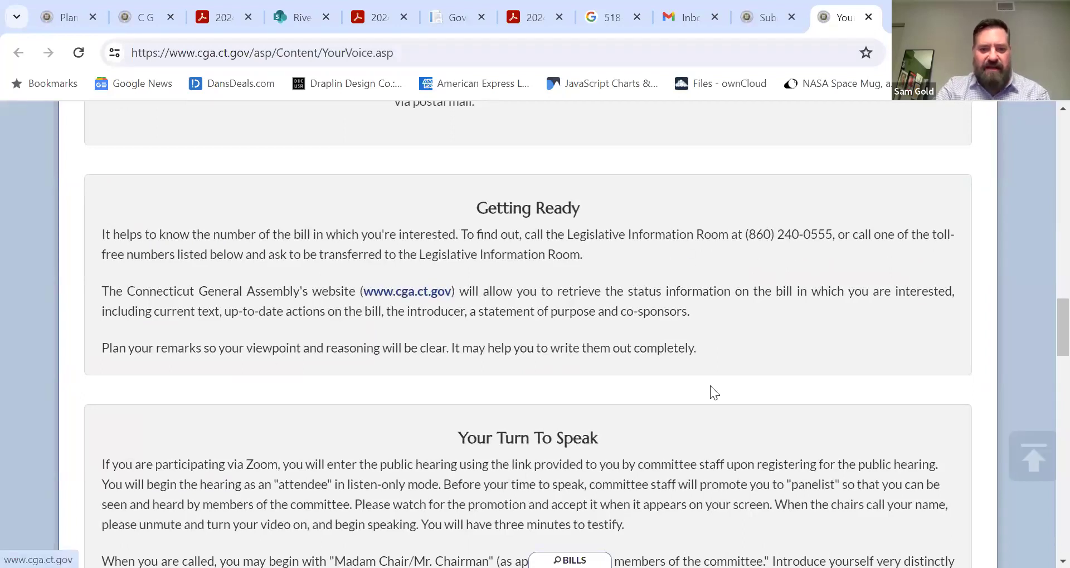
{"action": "scroll", "coordinate": [710, 386], "scroll_direction": "down", "scroll_amount": 8}
{"action": "scroll", "coordinate": [710, 386], "scroll_direction": "up", "scroll_amount": 12}
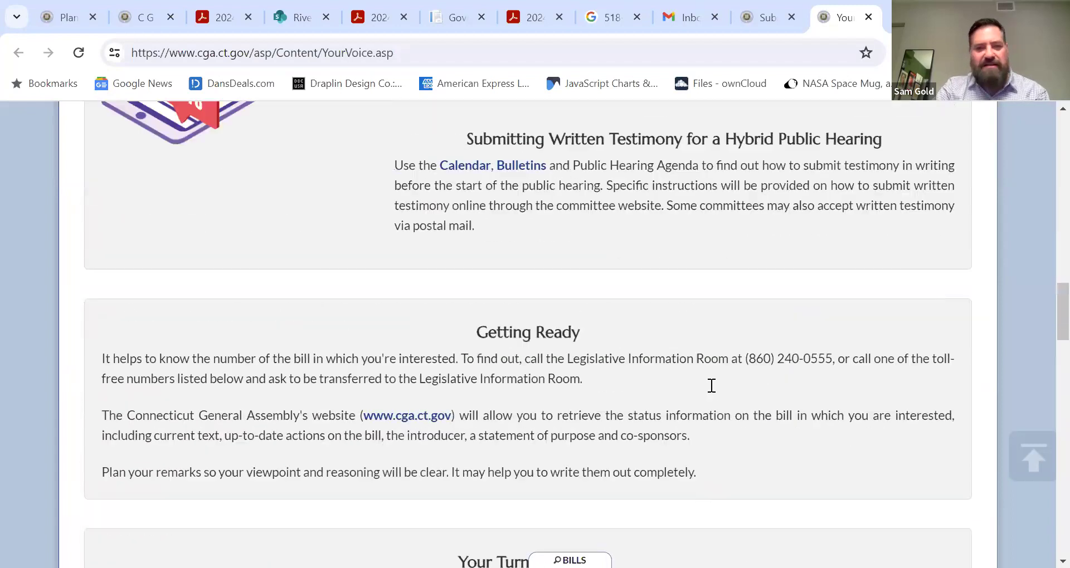
{"action": "scroll", "coordinate": [710, 385], "scroll_direction": "up", "scroll_amount": 15}
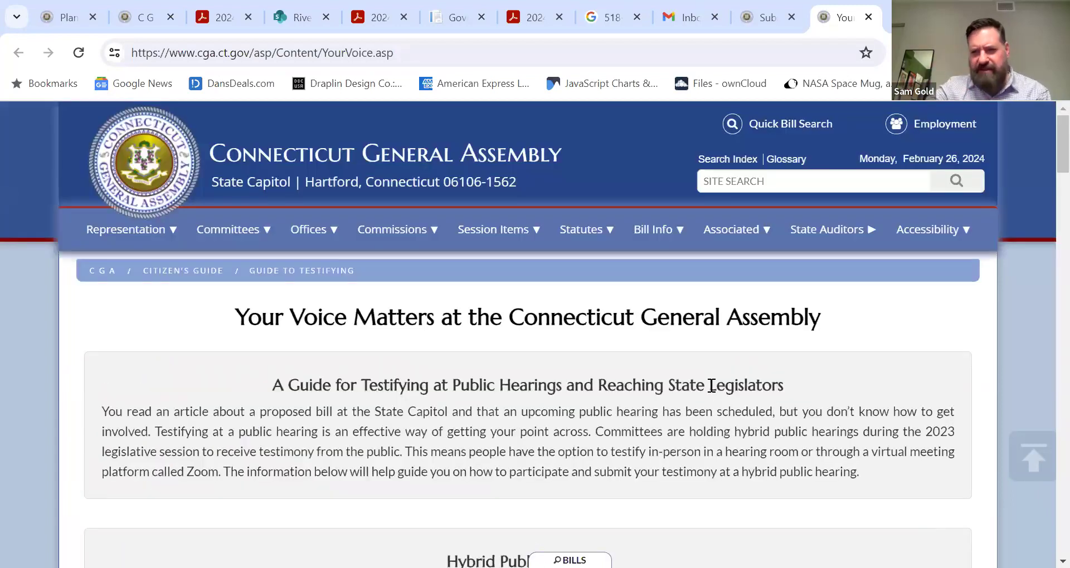